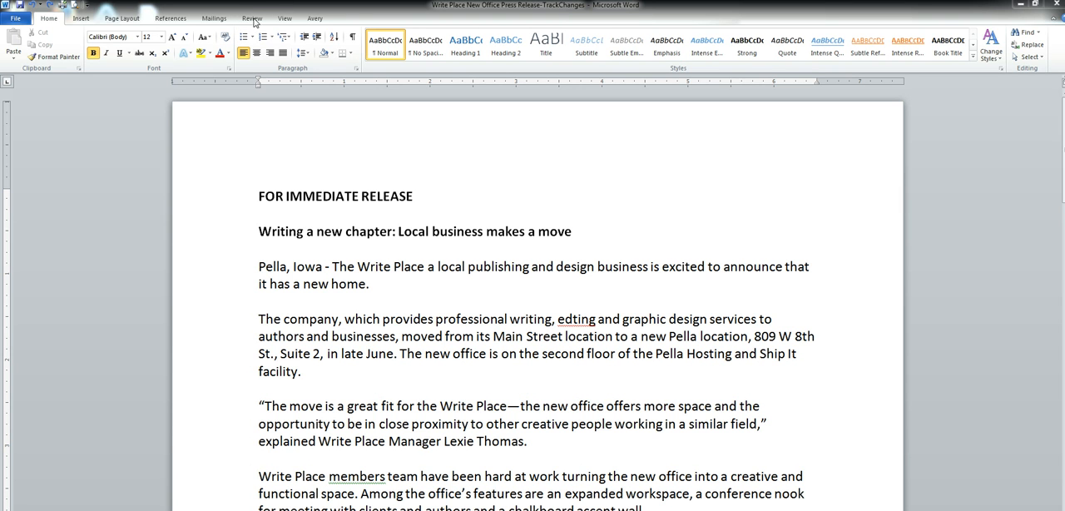
# Turn on Track Changes and insert commas after "The Write Place" and "design business" in the opening paragraph.
pyautogui.click(254, 19)
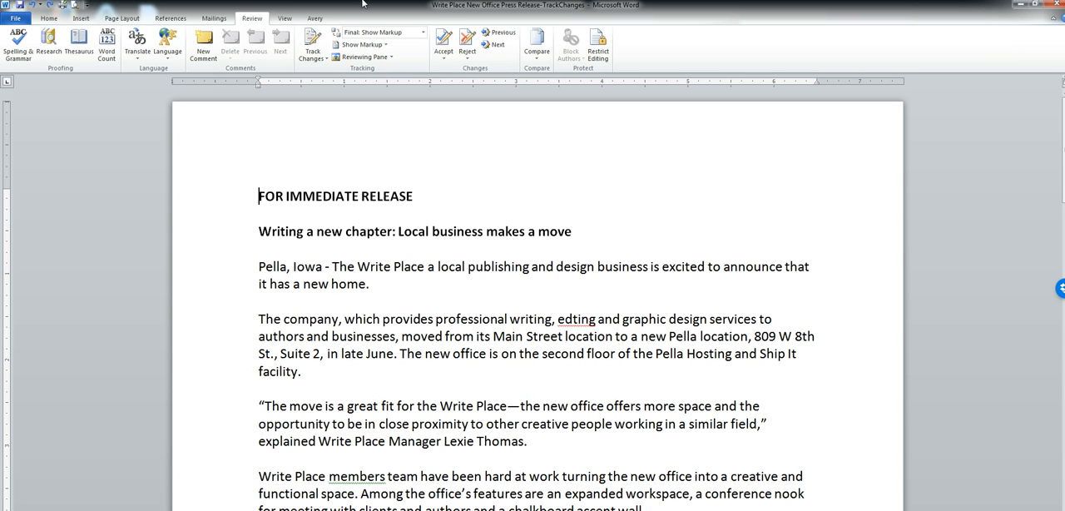
pyautogui.click(313, 38)
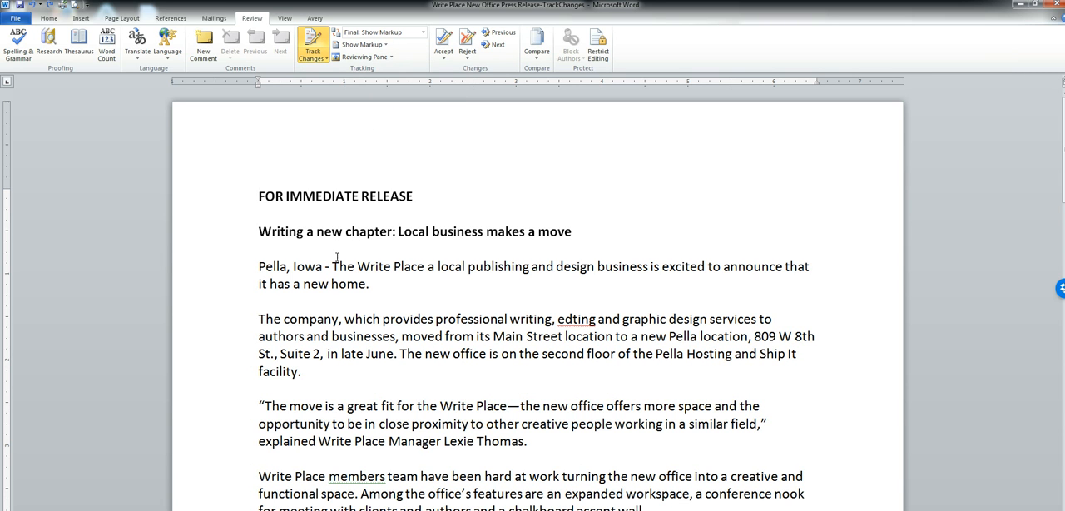
pyautogui.moveTo(332, 266); pyautogui.dragTo(354, 284)
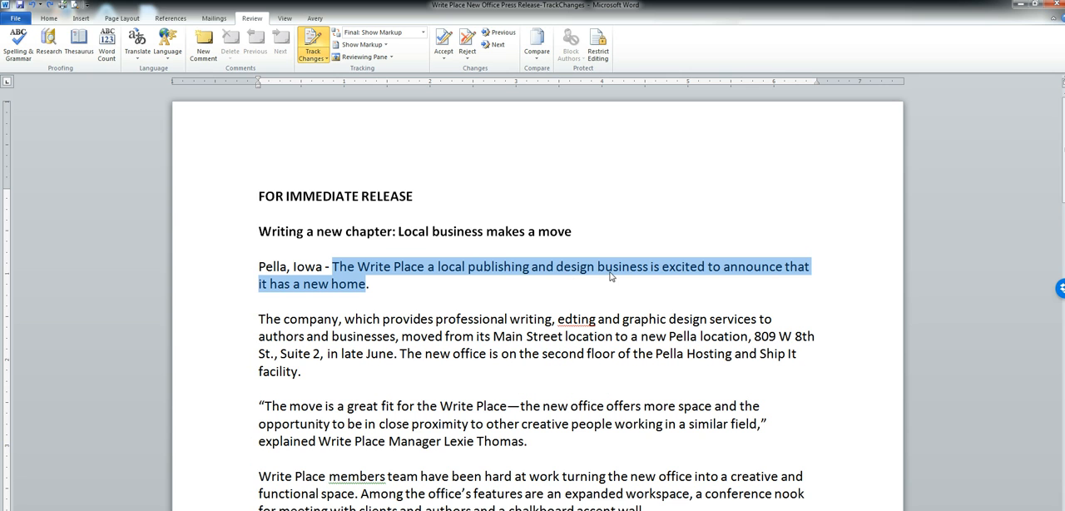
pyautogui.click(423, 267)
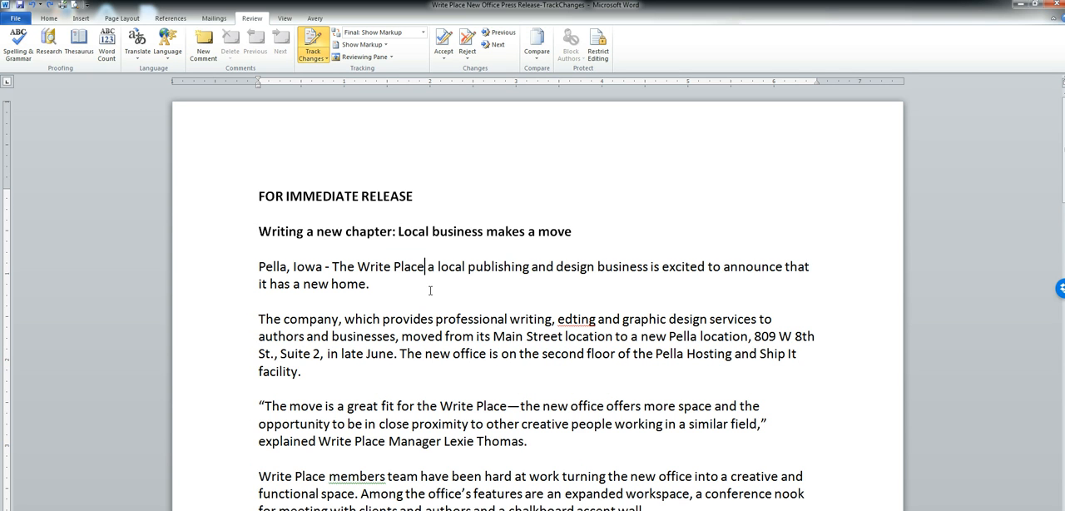
pyautogui.write(',')
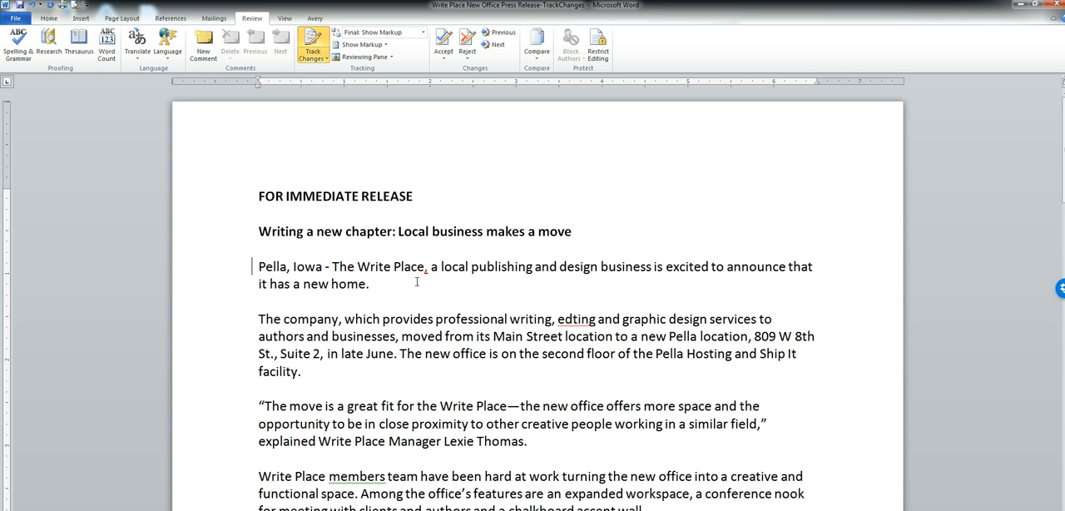
pyautogui.moveTo(646, 270); pyautogui.dragTo(654, 270)
pyautogui.click(653, 269)
pyautogui.write(',')
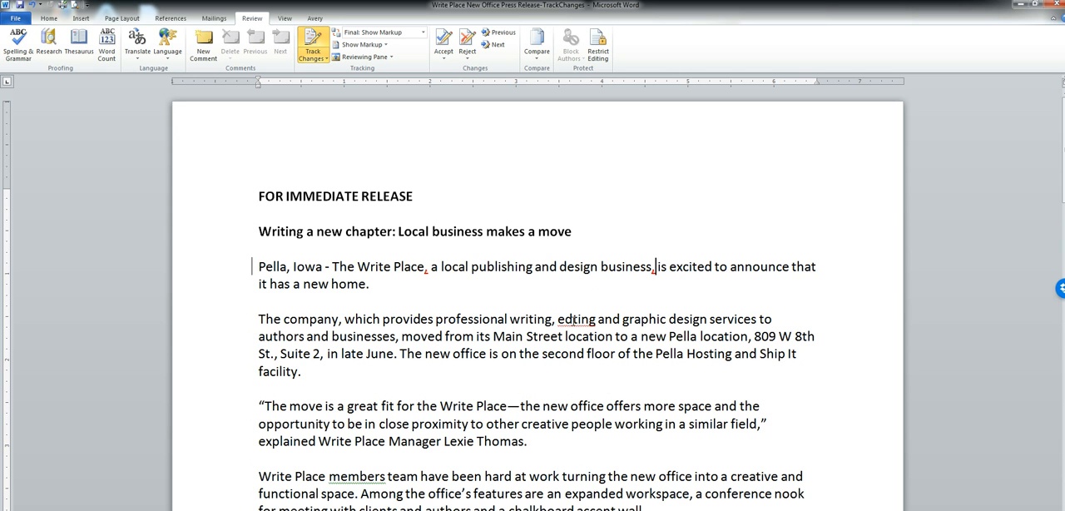
# Correct the misspelling "edting" to "editing" and replace "field" with "industry" at the end of the first quotation.
pyautogui.click(572, 319)
pyautogui.write('i')
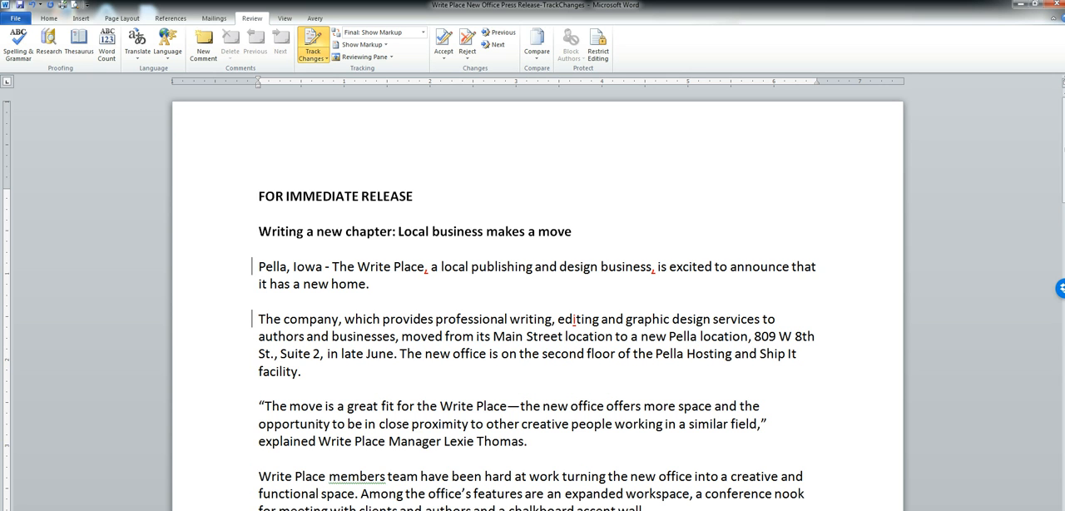
pyautogui.scroll(-1, 537, 299)
pyautogui.scroll(-2, 538, 299)
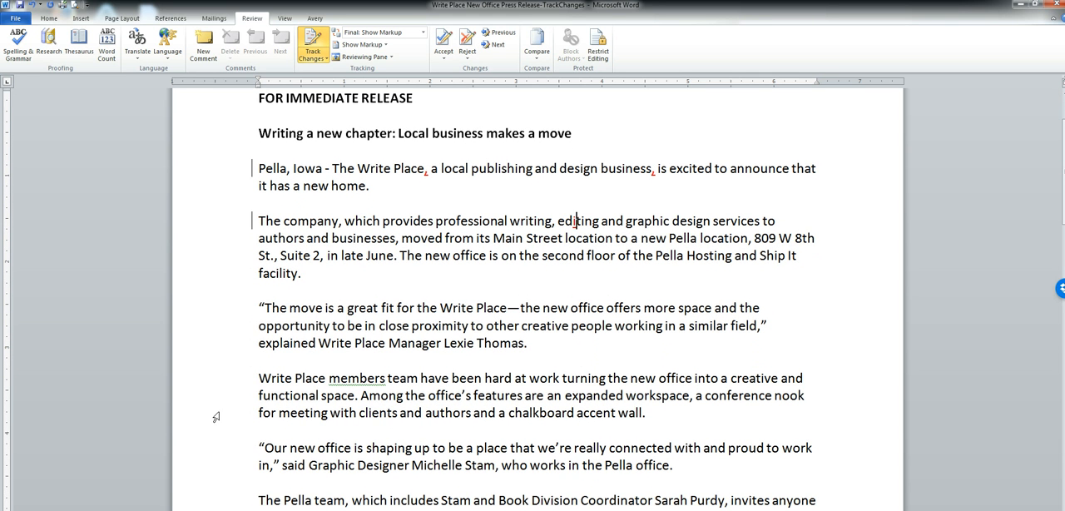
pyautogui.moveTo(259, 308); pyautogui.dragTo(396, 361)
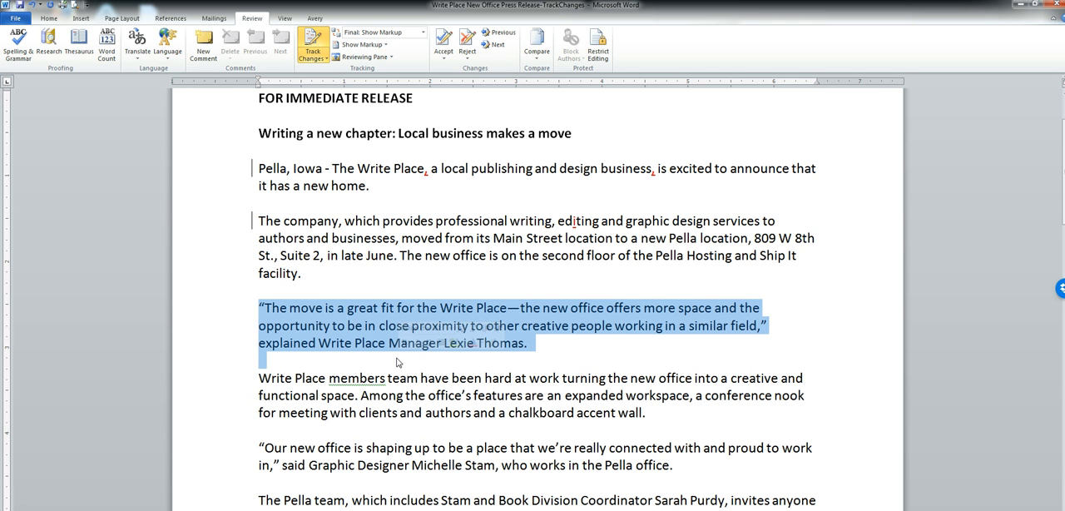
pyautogui.click(762, 326)
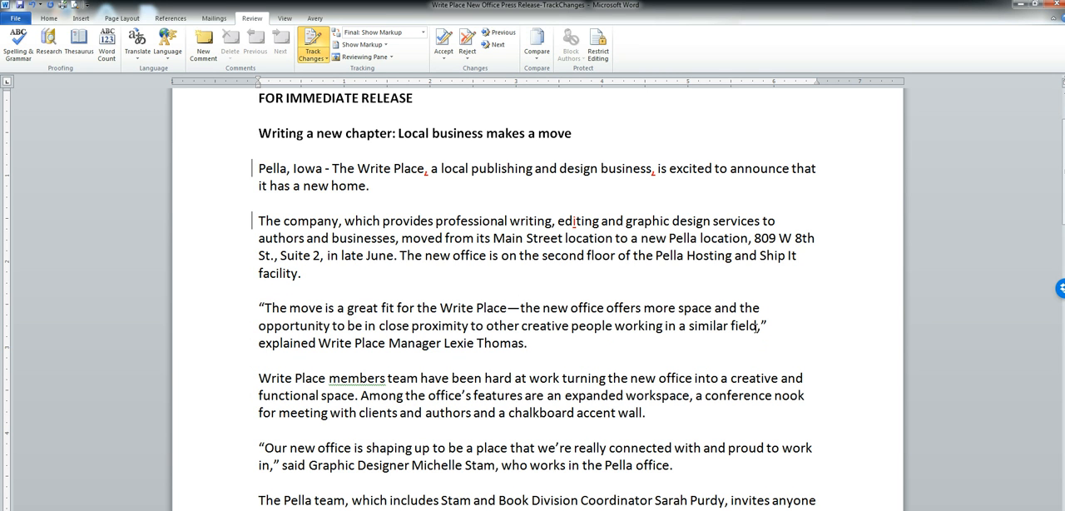
pyautogui.press('BackSpace')
pyautogui.press('BackSpace')
pyautogui.press('BackSpace')
pyautogui.press('BackSpace')
pyautogui.press('BackSpace')
pyautogui.write('ind')
pyautogui.write('ustr')
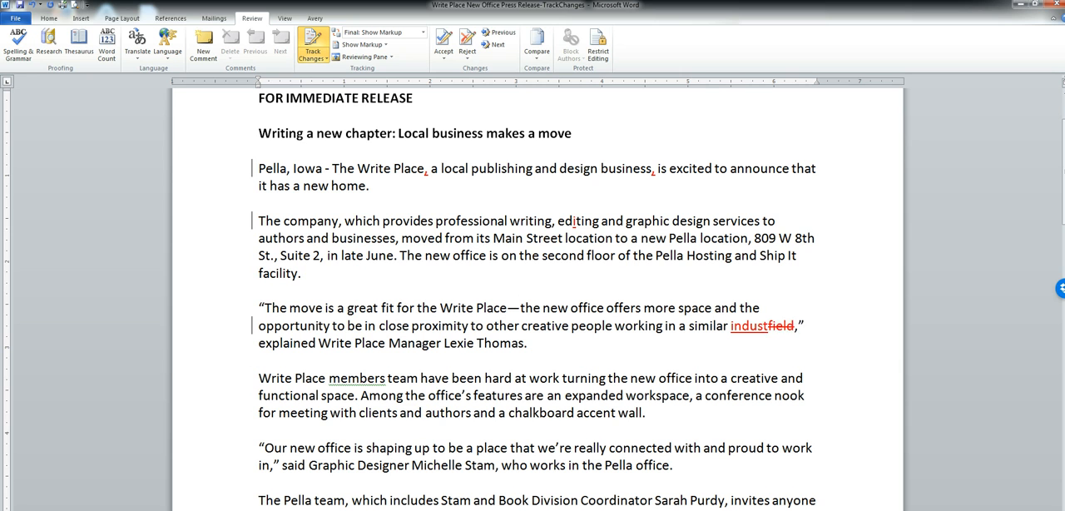
pyautogui.write('y')
# Move the word "team" in front of "members" at the start of the fourth paragraph.
pyautogui.scroll(-2, 537, 299)
pyautogui.scroll(-2, 537, 299)
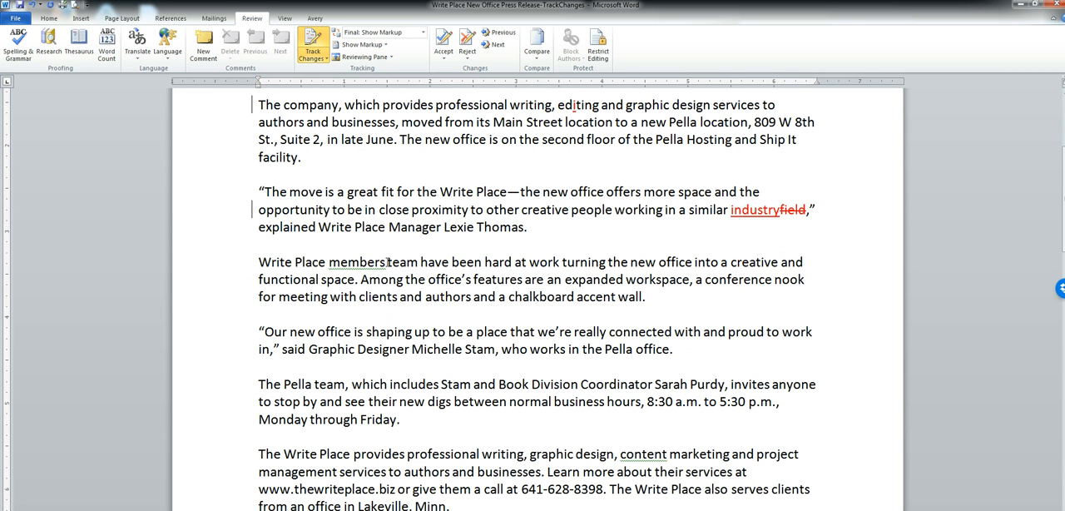
pyautogui.moveTo(387, 262); pyautogui.dragTo(419, 268)
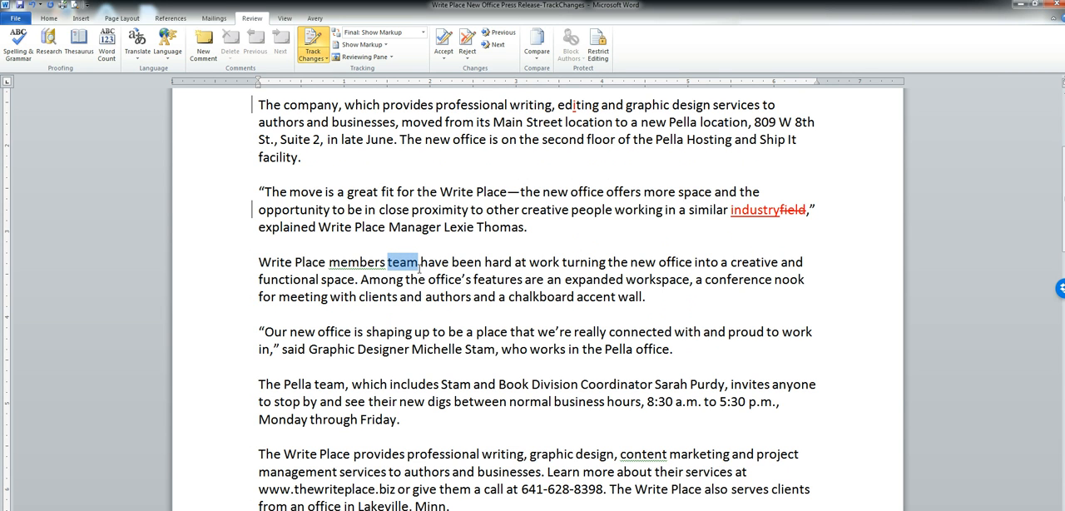
pyautogui.moveTo(386, 265); pyautogui.dragTo(347, 263)
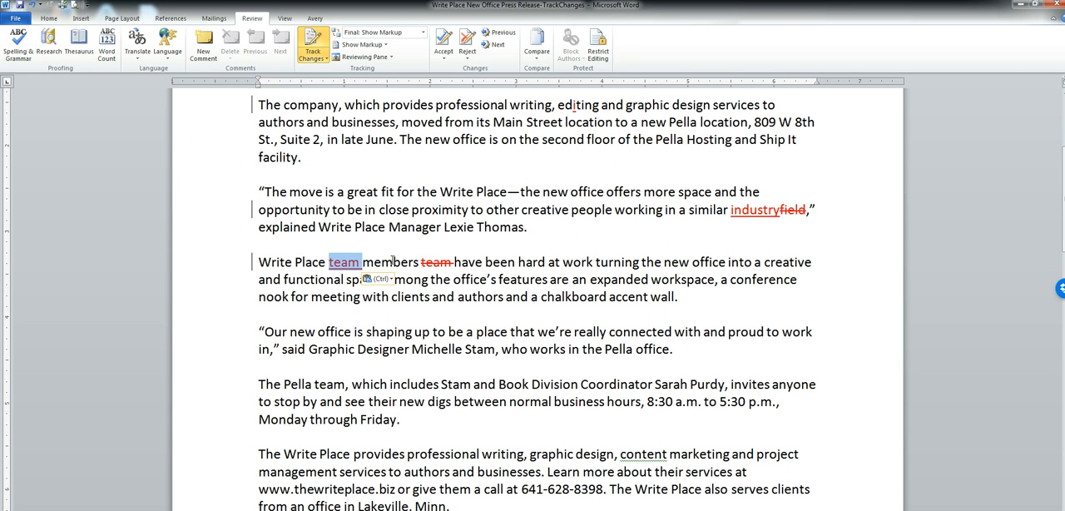
pyautogui.click(439, 264)
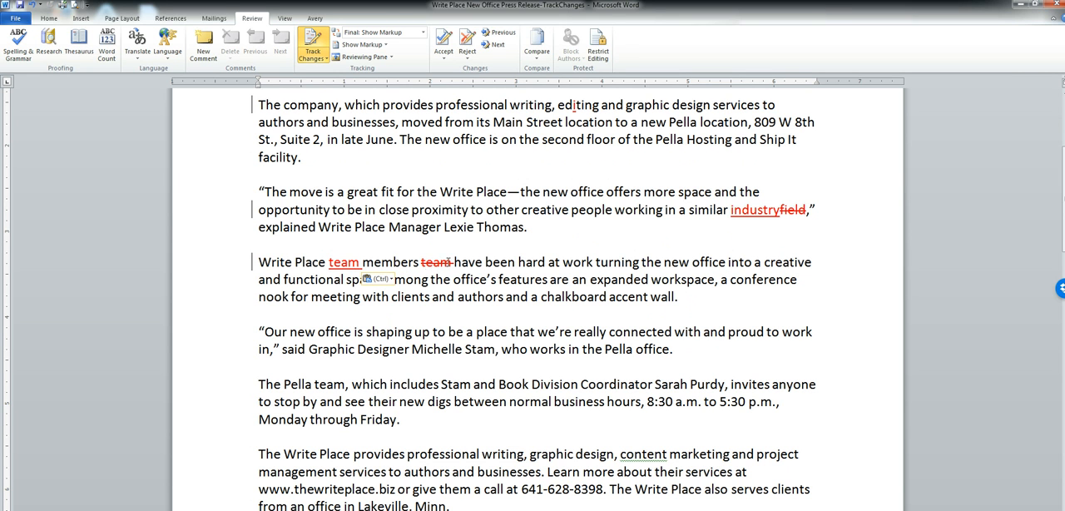
pyautogui.moveTo(452, 261)
pyautogui.moveTo(350, 270)
# Attach the comment "Include photo" to "chalkboard accent wall" and add a second, blank comment to the same phrase.
pyautogui.moveTo(541, 296); pyautogui.dragTo(668, 303)
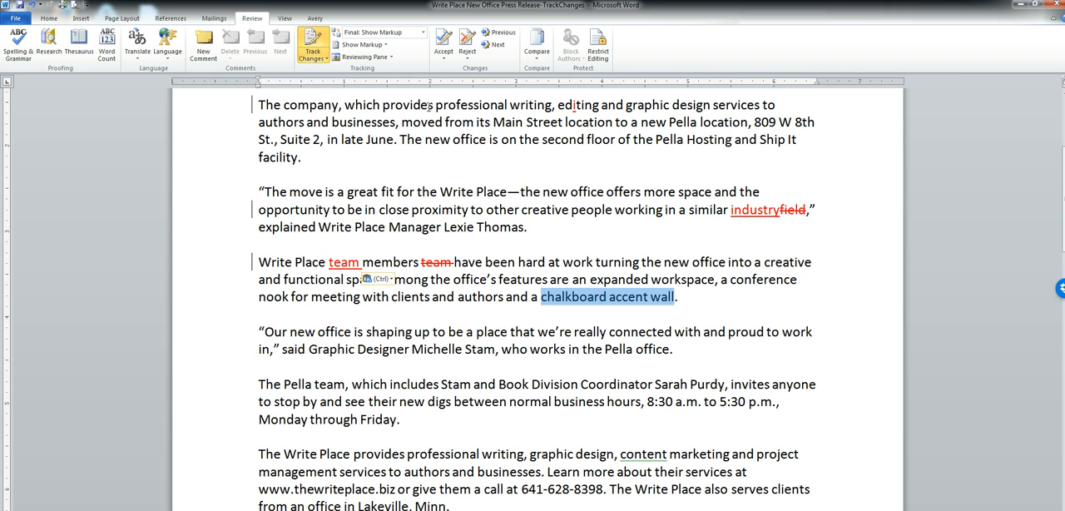
pyautogui.click(202, 56)
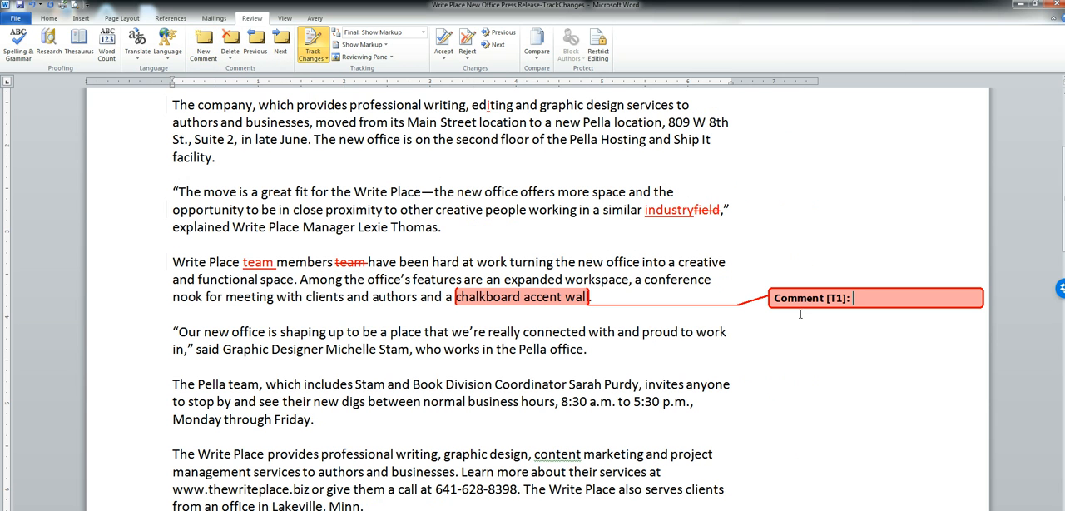
pyautogui.write('Include photo')
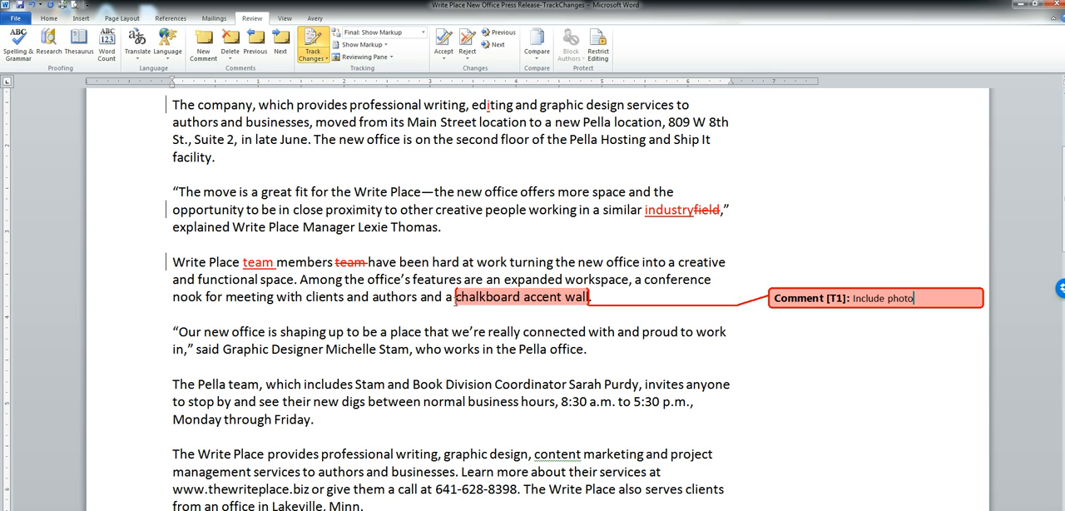
pyautogui.moveTo(456, 299); pyautogui.dragTo(582, 299)
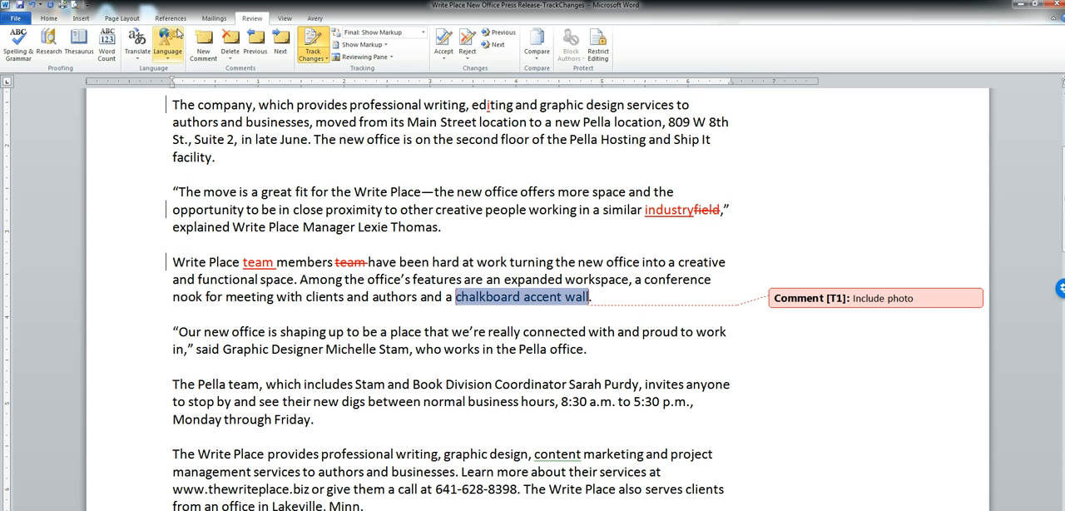
pyautogui.click(204, 50)
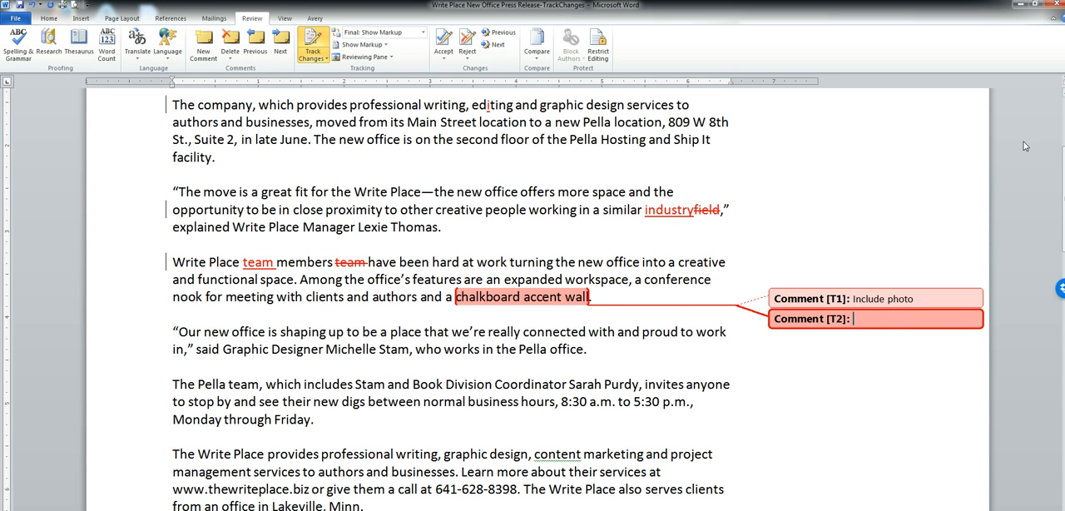
# Accept the two tracked comma insertions in the opening paragraph and the inserted "i" in "editing".
pyautogui.scroll(4, 533, 300)
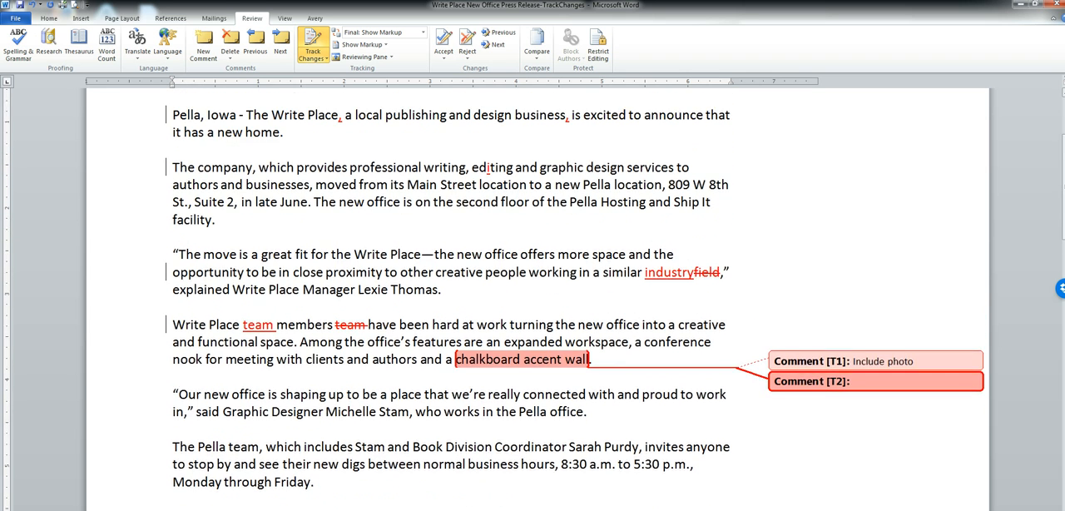
pyautogui.scroll(3, 533, 300)
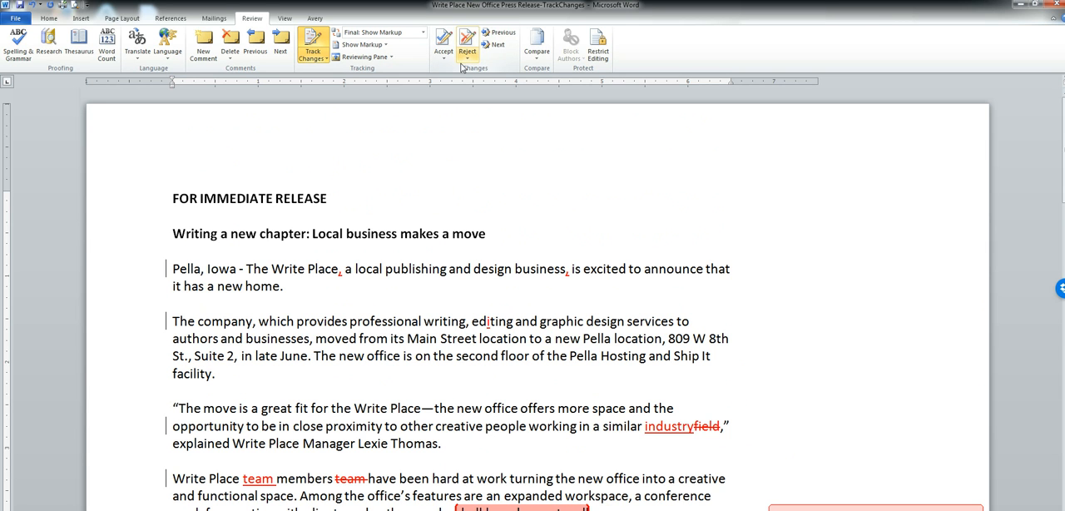
pyautogui.click(333, 265)
pyautogui.click(337, 267)
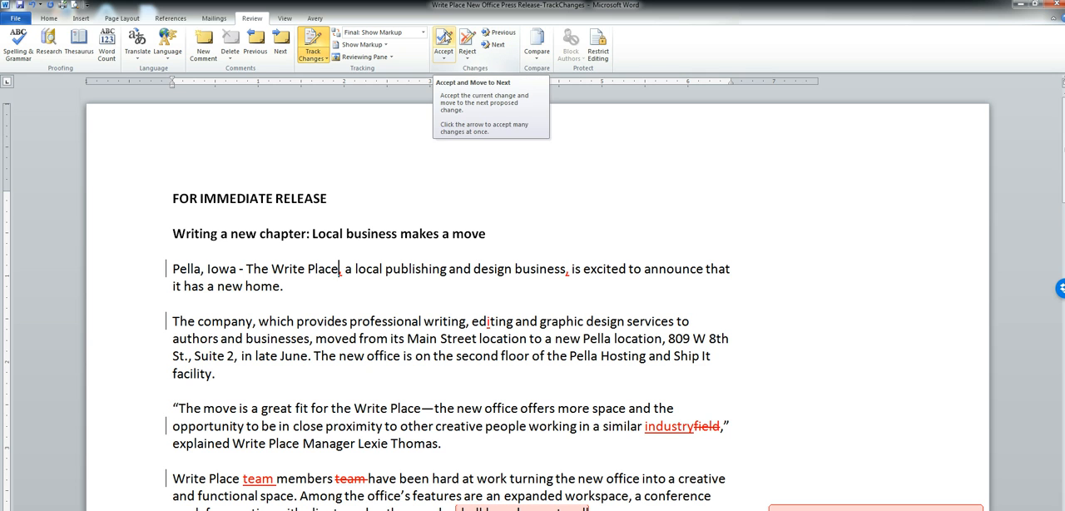
pyautogui.click(443, 38)
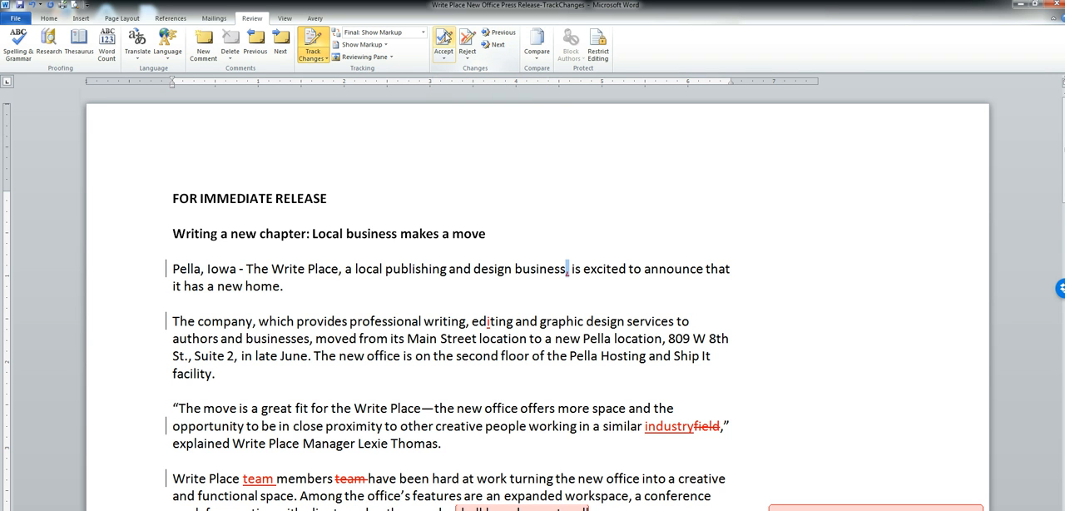
pyautogui.click(443, 37)
pyautogui.click(444, 37)
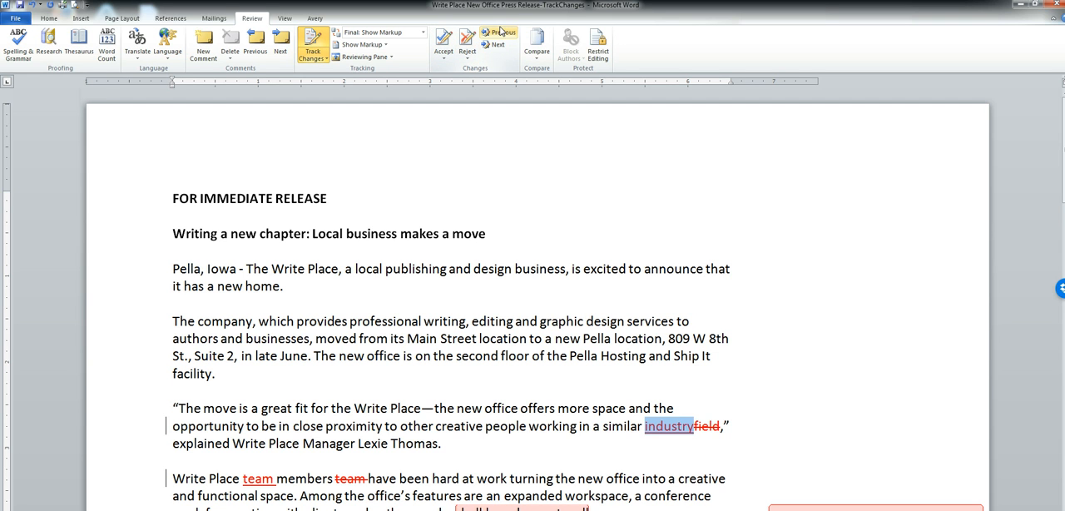
# Reject the tracked replacement of "field" with "industry" and accept the move of "team" in front of "members".
pyautogui.click(469, 37)
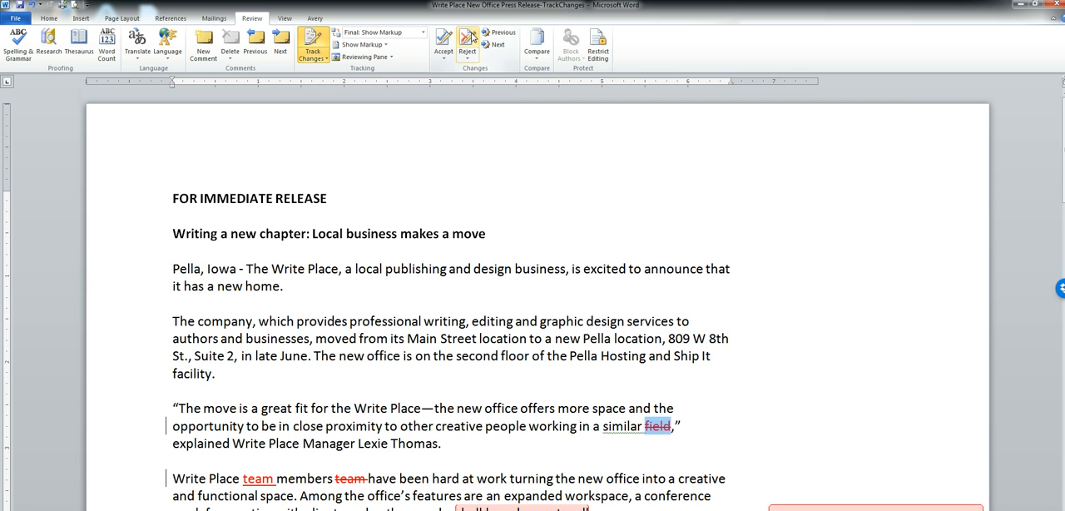
pyautogui.click(470, 36)
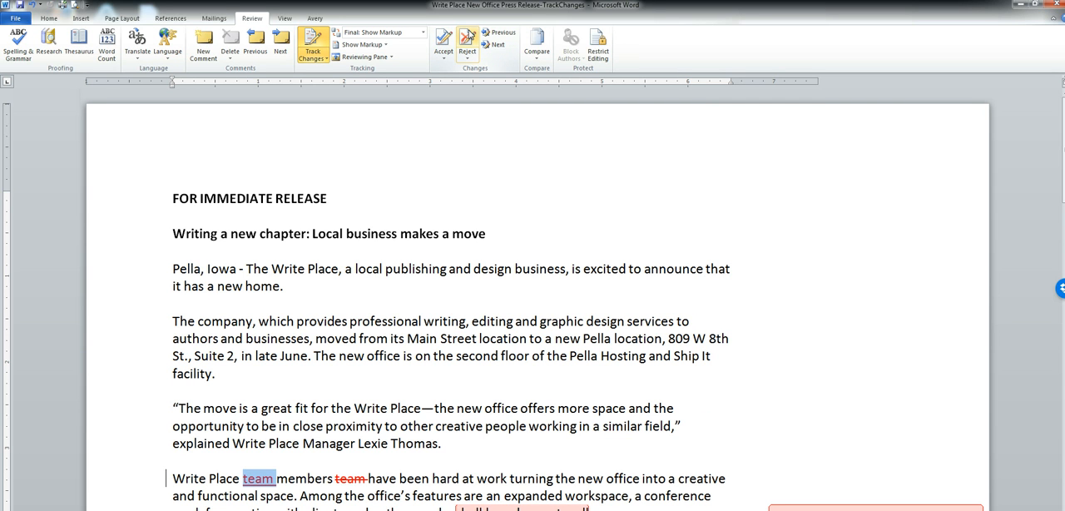
pyautogui.click(453, 37)
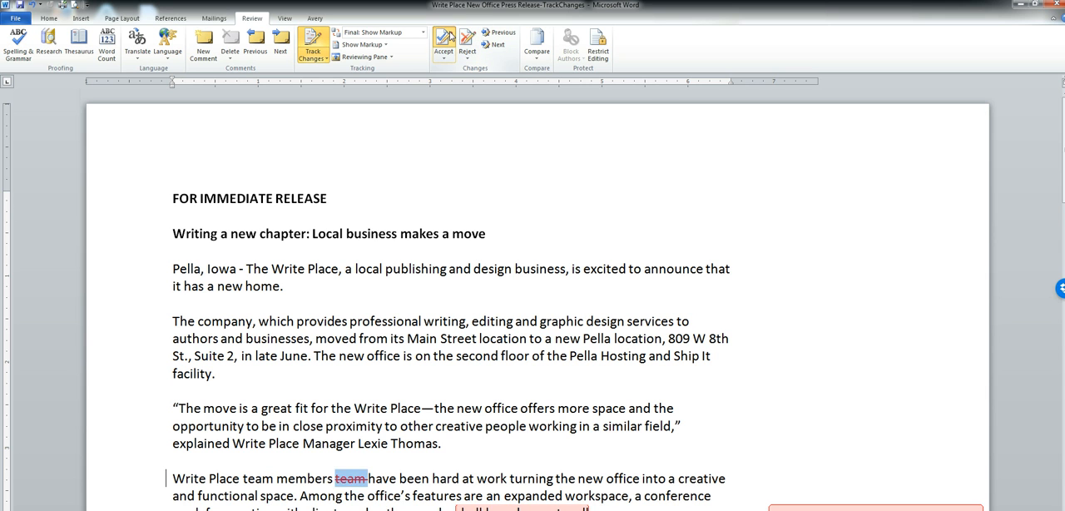
pyautogui.click(454, 37)
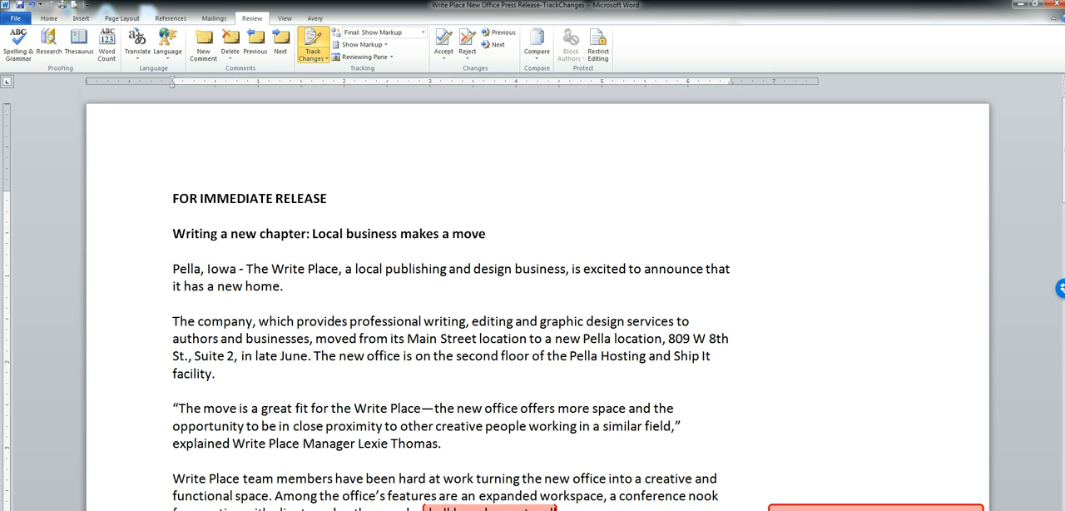
# Delete both comments attached to "chalkboard accent wall" and return to the start of the document.
pyautogui.scroll(-2, 532, 299)
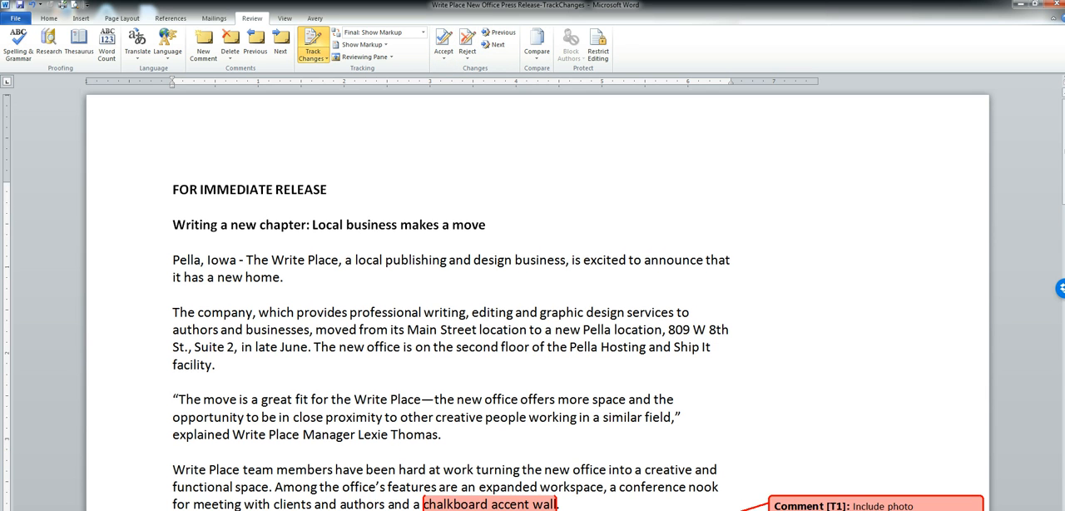
pyautogui.scroll(-2, 532, 300)
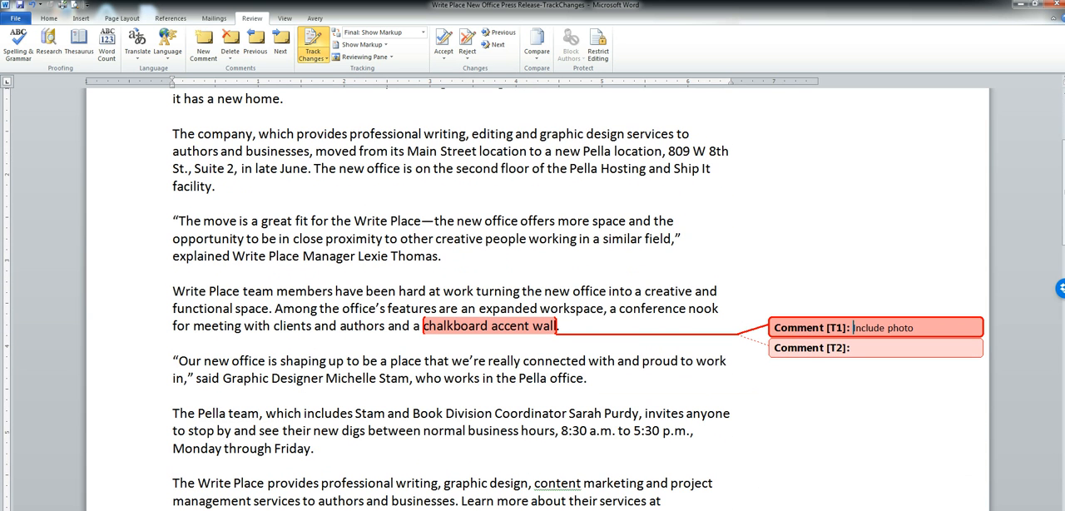
pyautogui.scroll(-1, 533, 300)
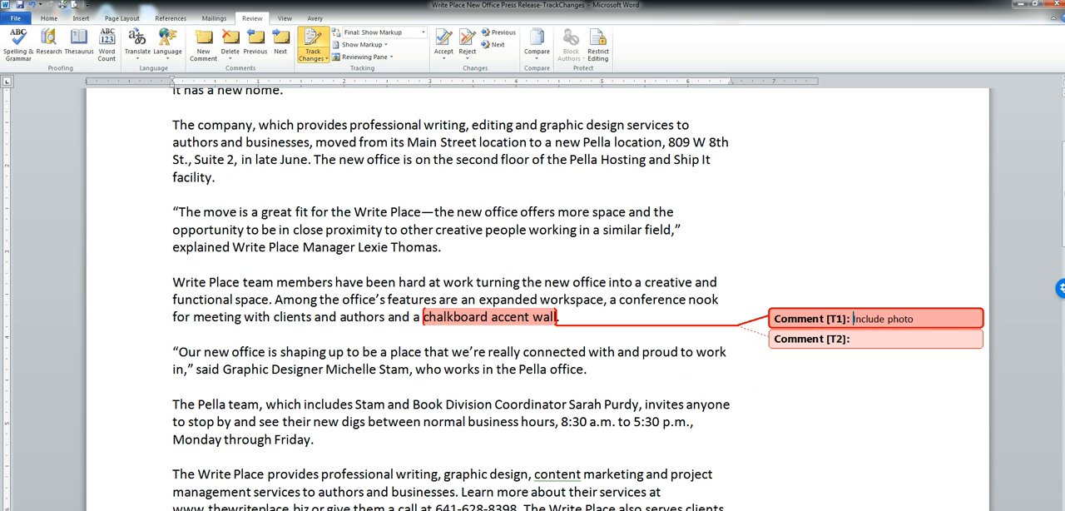
pyautogui.rightClick(853, 319)
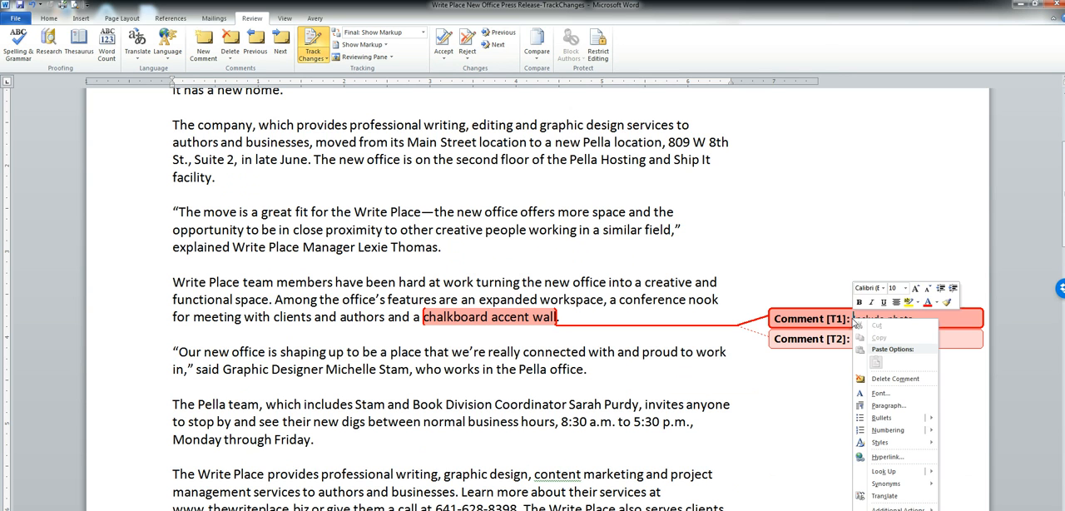
pyautogui.click(915, 381)
pyautogui.rightClick(914, 319)
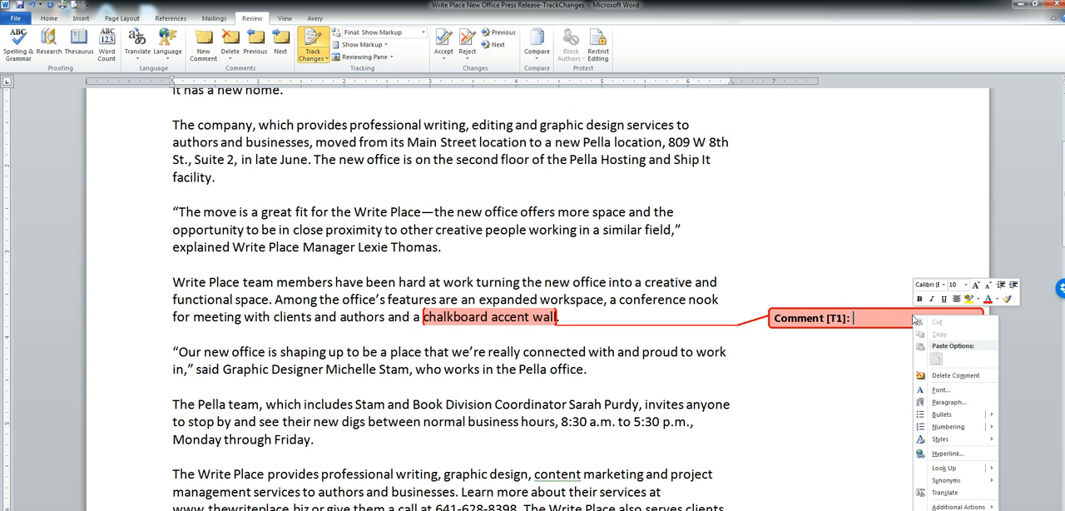
pyautogui.click(962, 377)
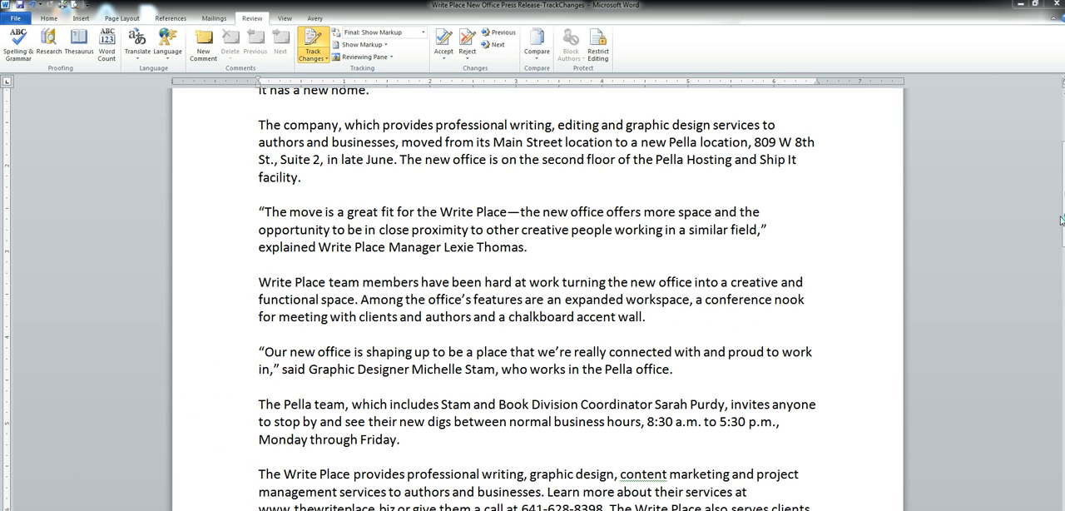
pyautogui.moveTo(1062, 220); pyautogui.dragTo(1061, 206)
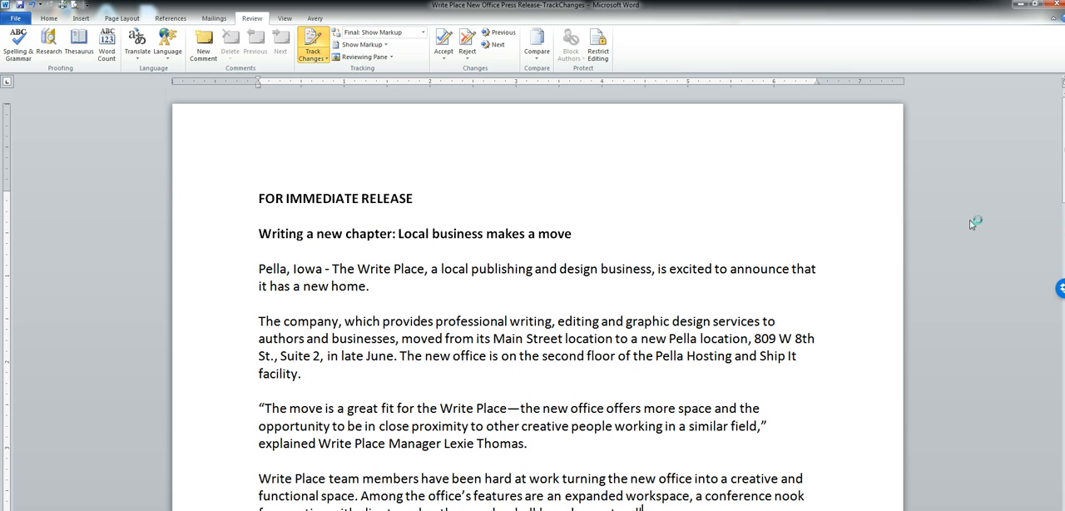